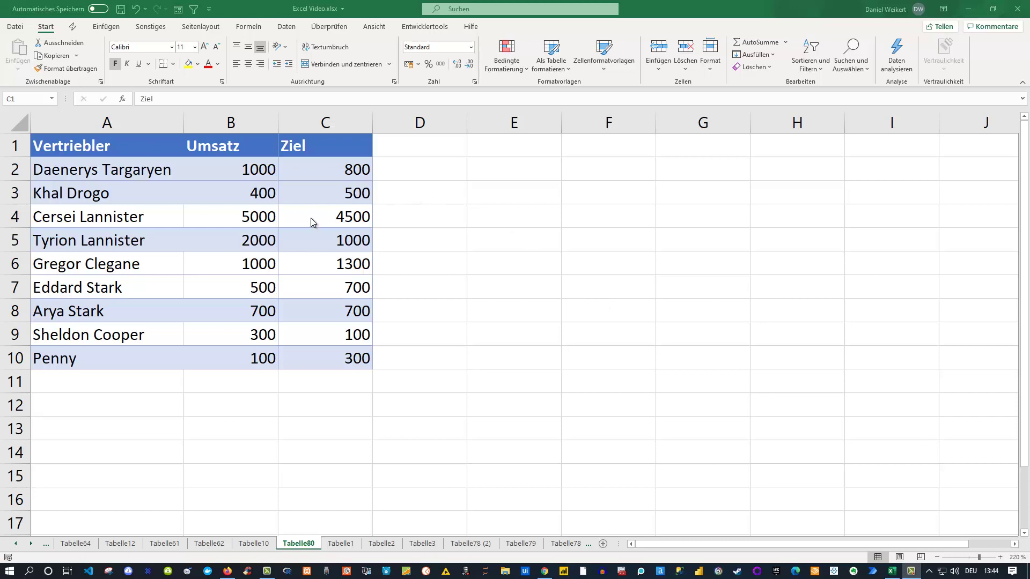
Select the sales table A1:C10 and insert a Gruppierte Säulen chart via Empfohlene Diagramme.
{"action": "left_click_drag", "start_coordinate": [79, 146], "coordinate": [327, 358]}
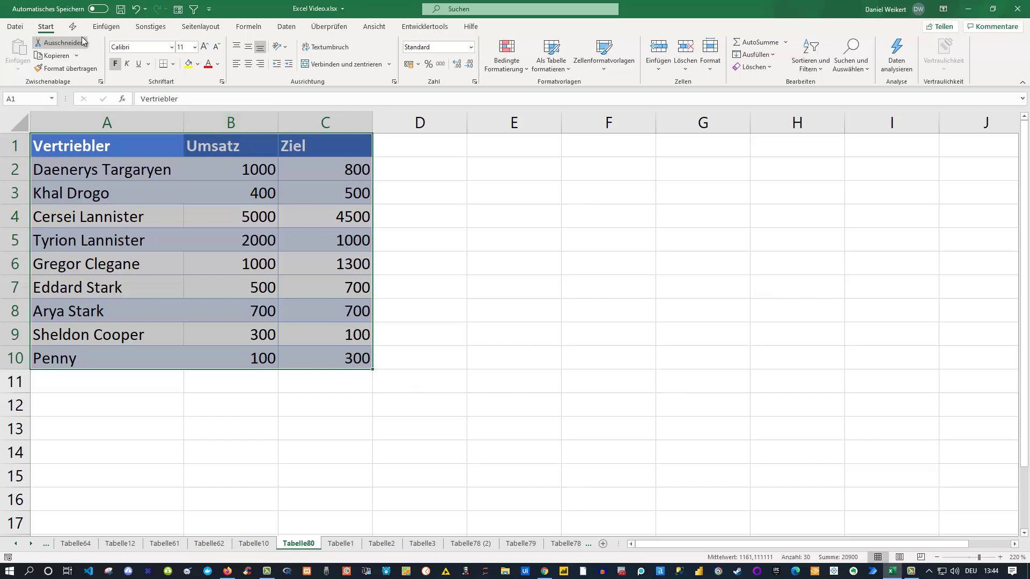
{"action": "left_click", "coordinate": [110, 30]}
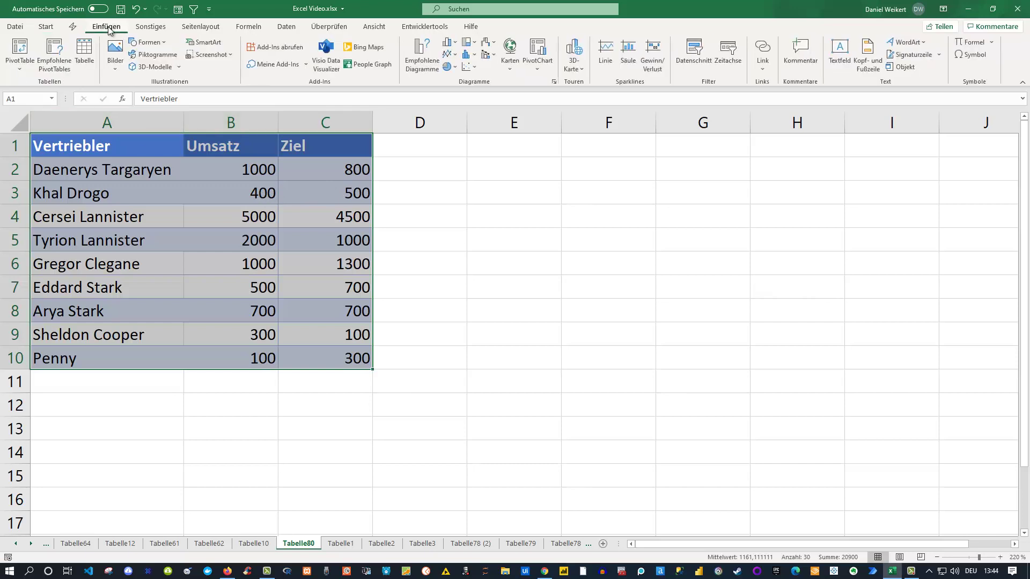
{"action": "left_click", "coordinate": [417, 57]}
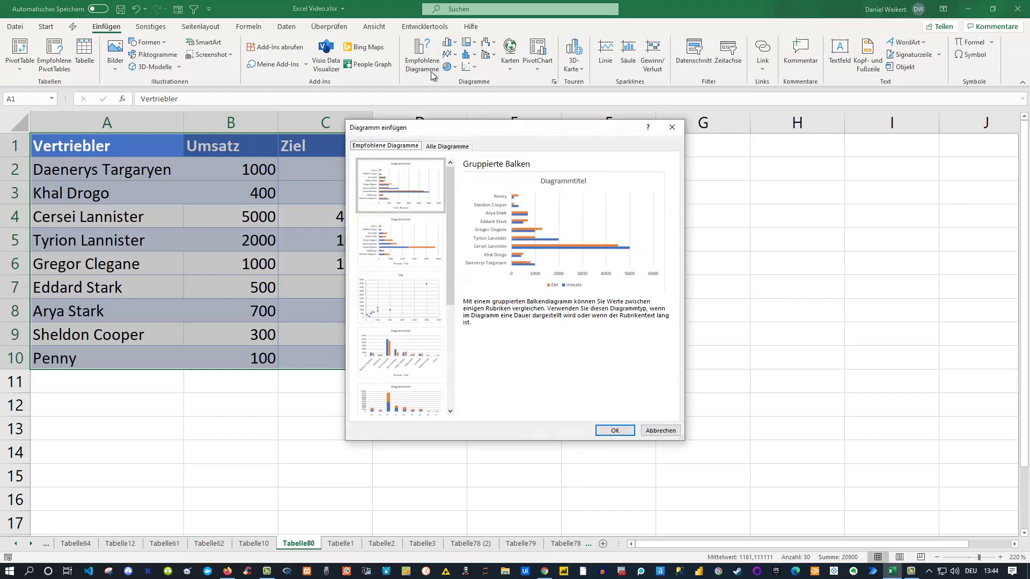
{"action": "scroll", "coordinate": [422, 230], "scroll_direction": "down", "scroll_amount": 3}
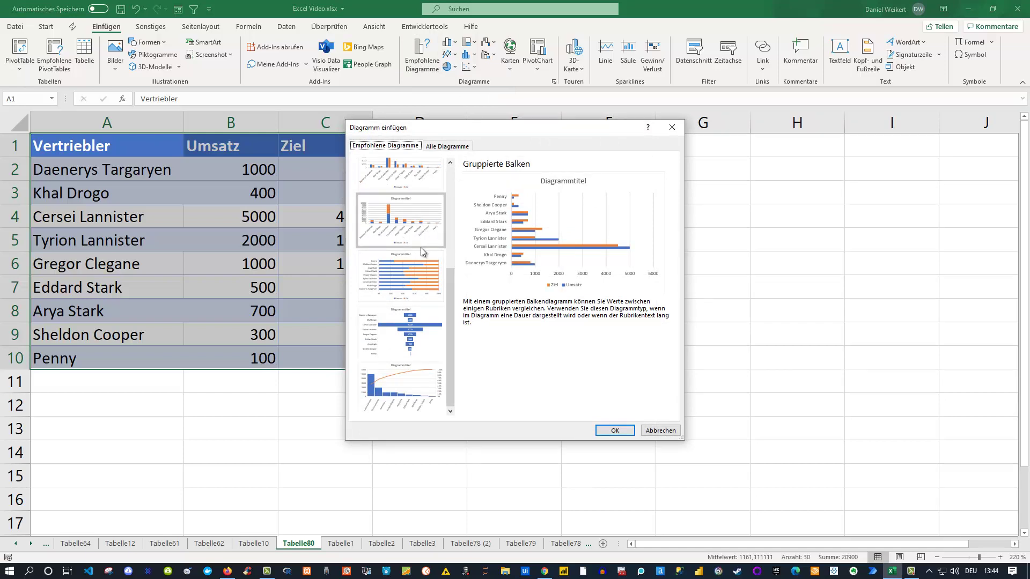
{"action": "scroll", "coordinate": [420, 247], "scroll_direction": "up", "scroll_amount": 3}
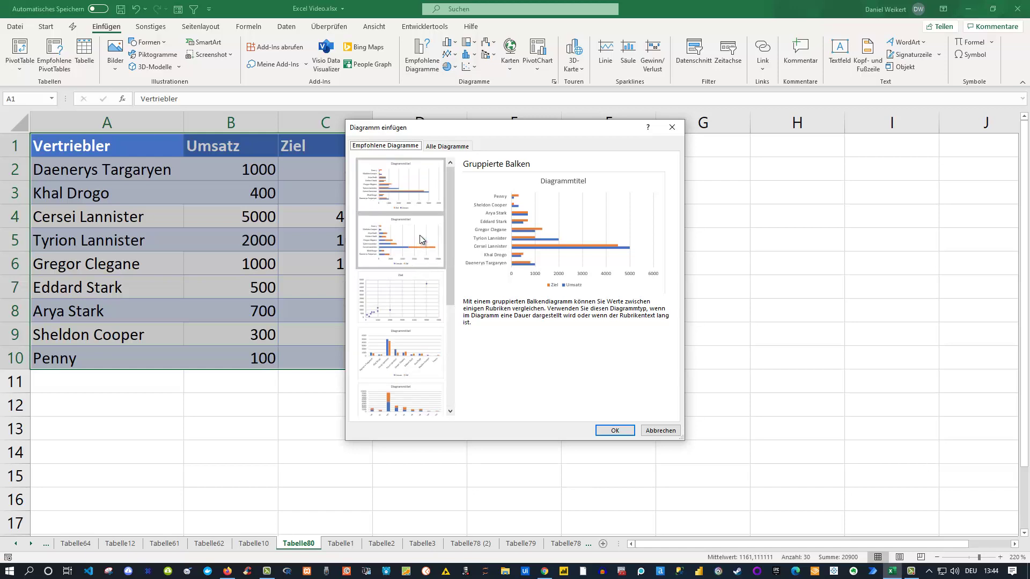
{"action": "left_click", "coordinate": [445, 146]}
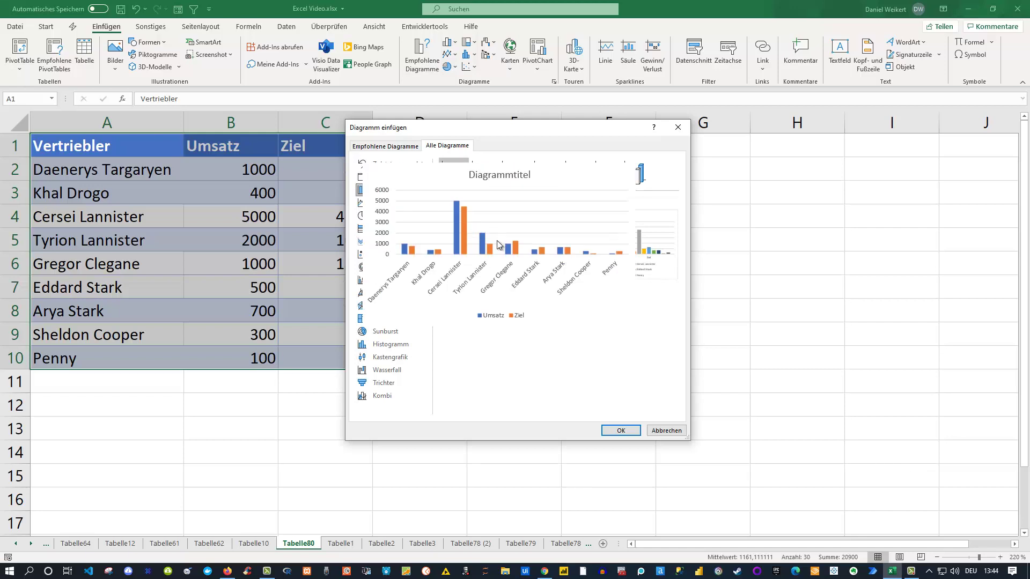
{"action": "mouse_move", "coordinate": [575, 321]}
{"action": "left_click", "coordinate": [621, 430]}
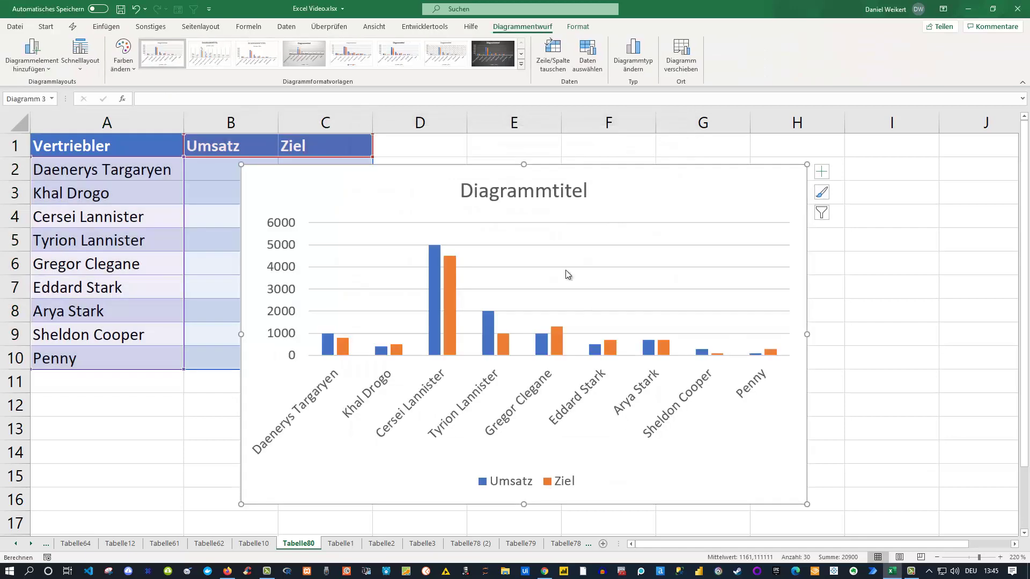
Move the chart to the right of the table and shrink it from its top-left corner.
{"action": "left_click_drag", "start_coordinate": [409, 178], "coordinate": [480, 172]}
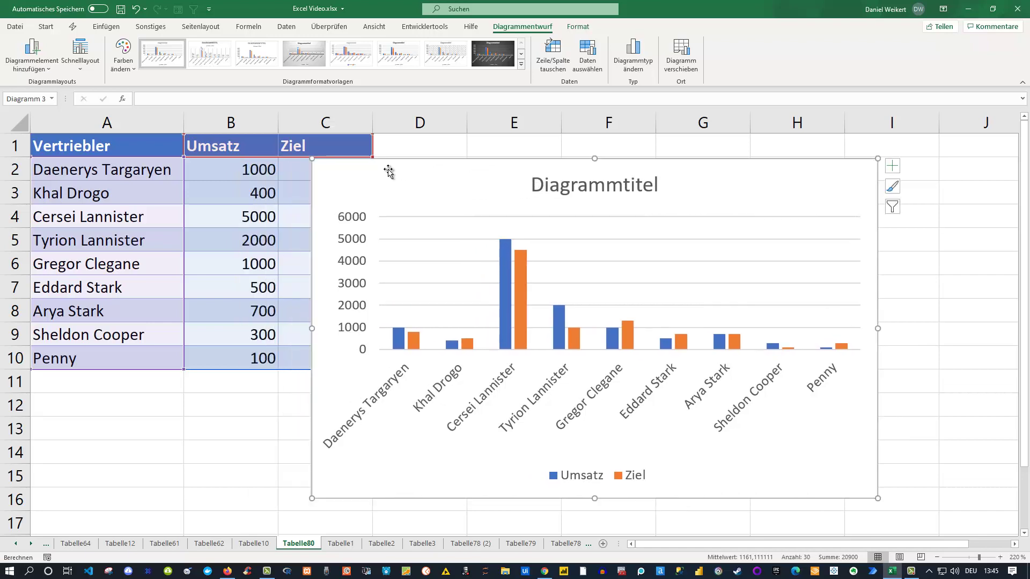
{"action": "left_click_drag", "start_coordinate": [312, 159], "coordinate": [455, 213]}
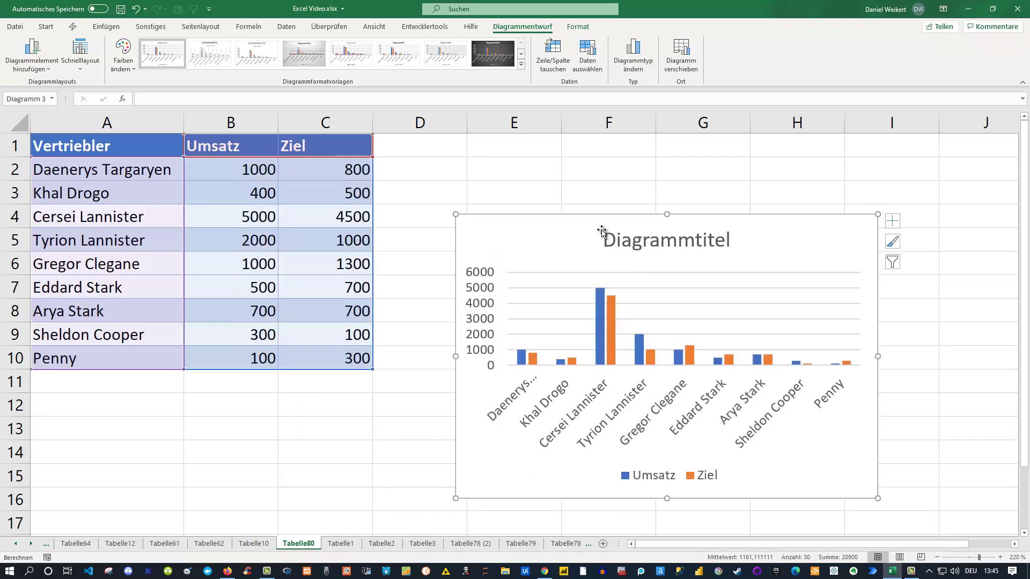
{"action": "left_click_drag", "start_coordinate": [572, 235], "coordinate": [555, 216]}
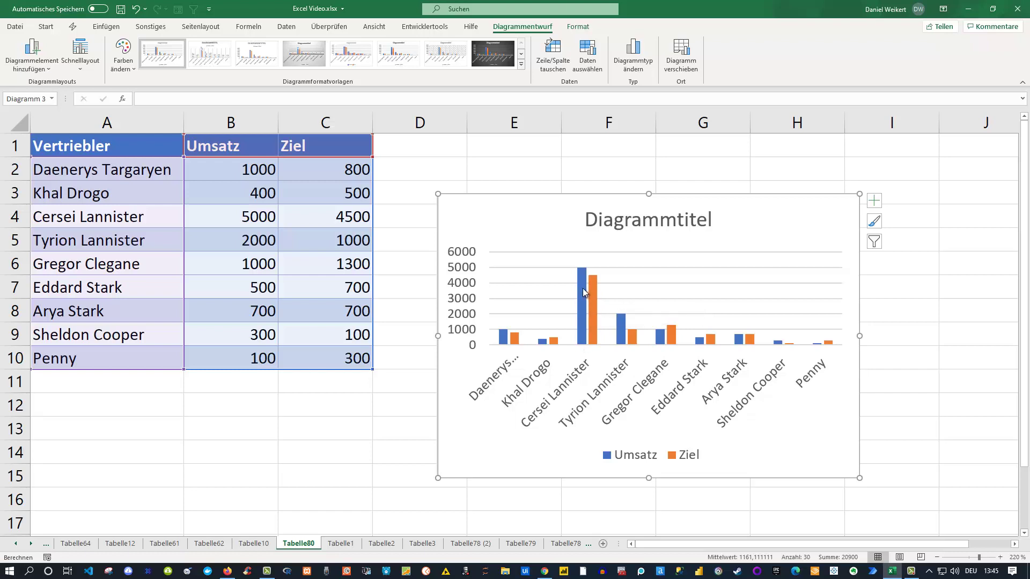
{"action": "mouse_move", "coordinate": [618, 278]}
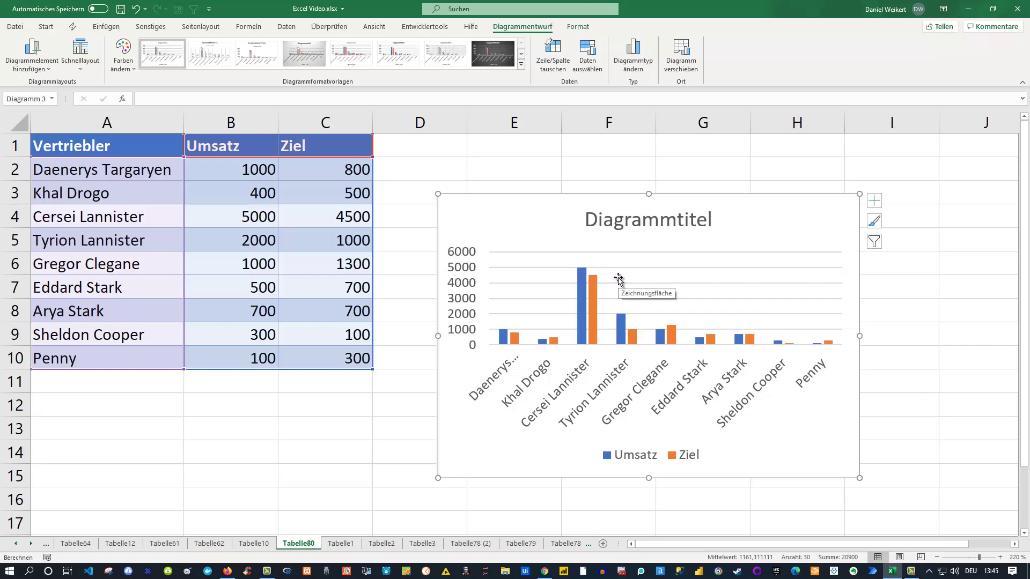
Open Datenreihen-Diagrammtyp ändern for the orange Ziel series.
{"action": "left_click", "coordinate": [593, 298]}
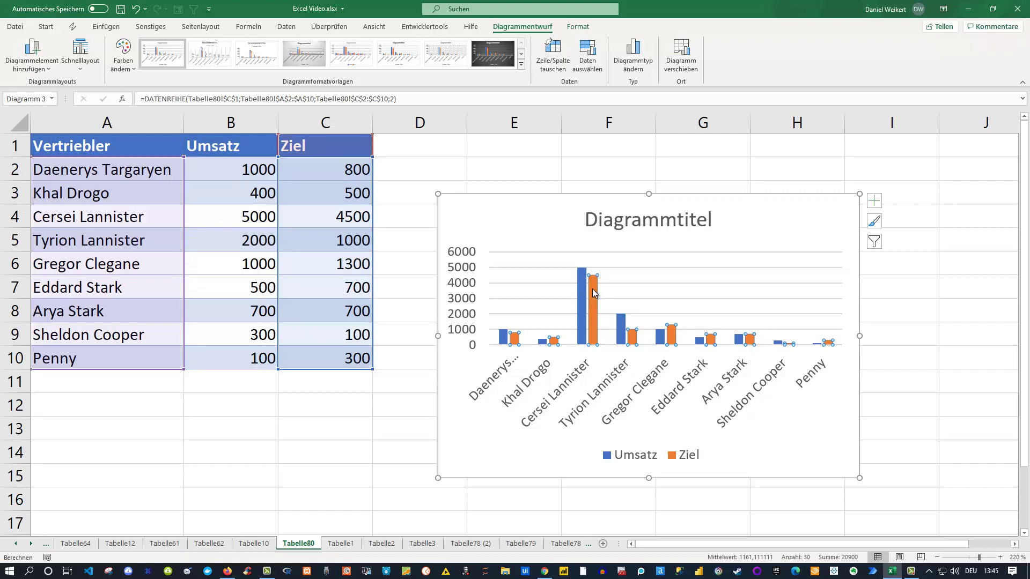
{"action": "left_click", "coordinate": [592, 289]}
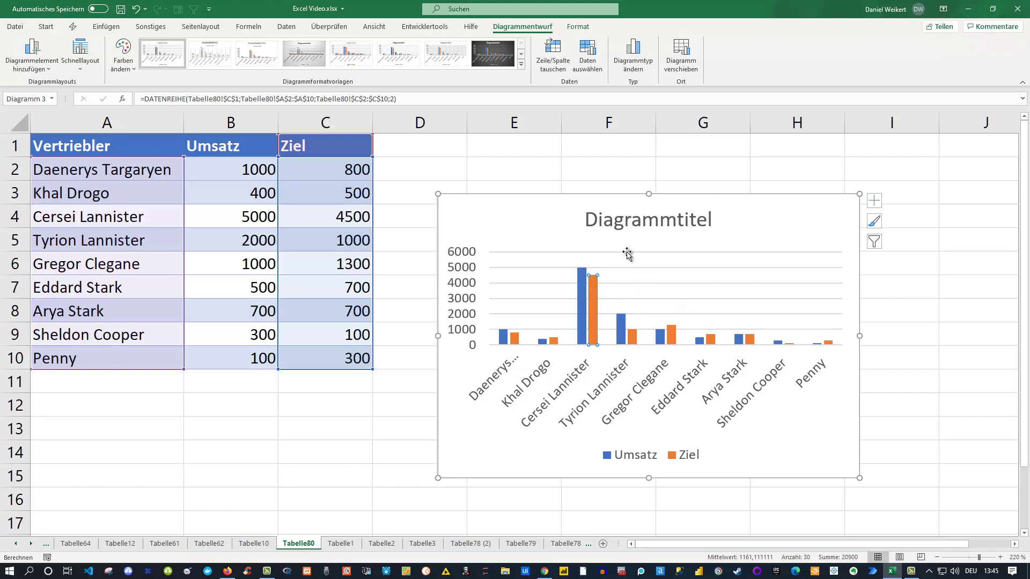
{"action": "left_click", "coordinate": [590, 291]}
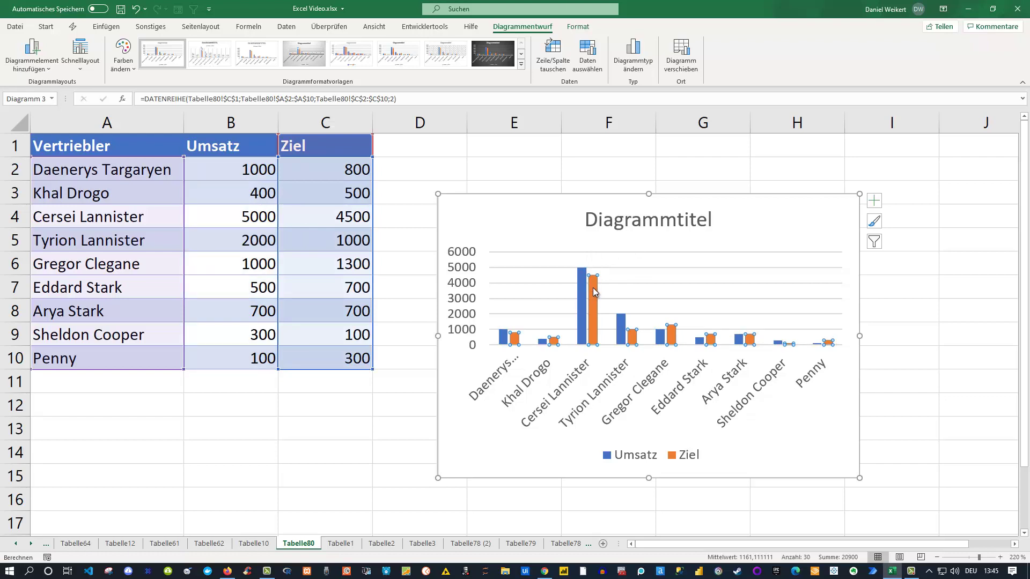
{"action": "right_click", "coordinate": [593, 291]}
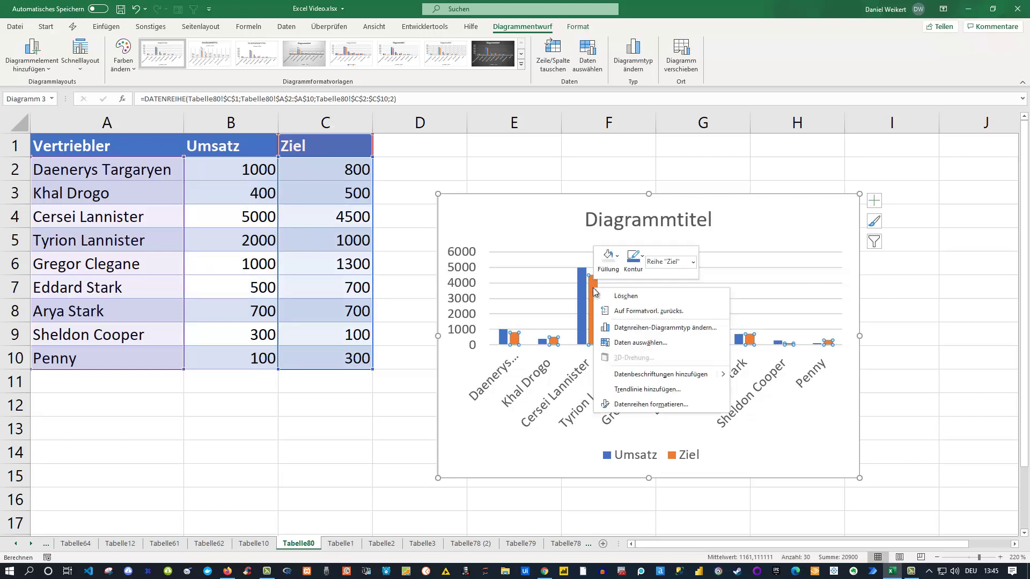
{"action": "left_click", "coordinate": [657, 330]}
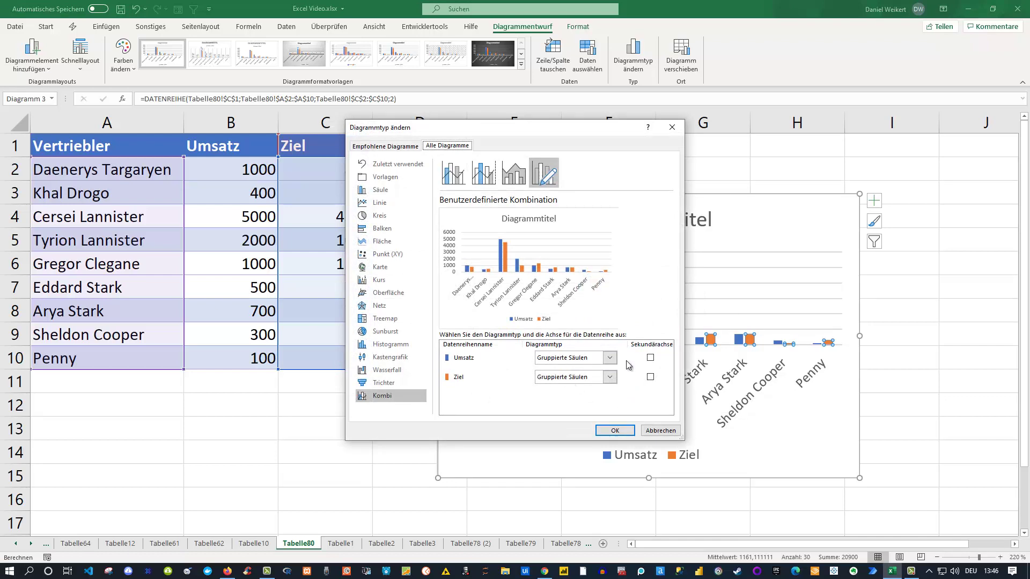
Change Ziel to Punkt (XY) with Sekundärachse unchecked and apply the combo chart.
{"action": "left_click", "coordinate": [610, 380]}
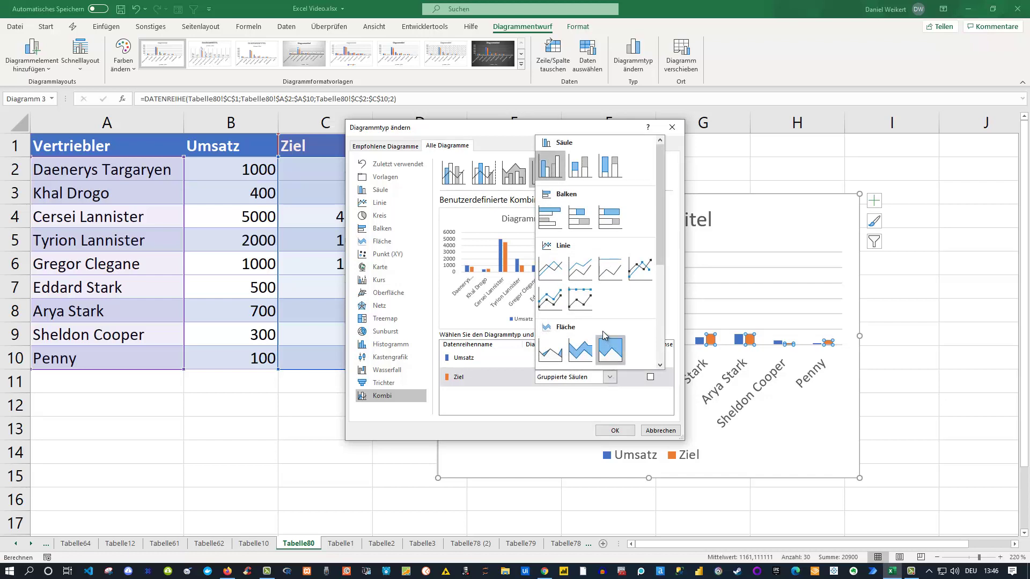
{"action": "scroll", "coordinate": [603, 330], "scroll_direction": "down", "scroll_amount": 2}
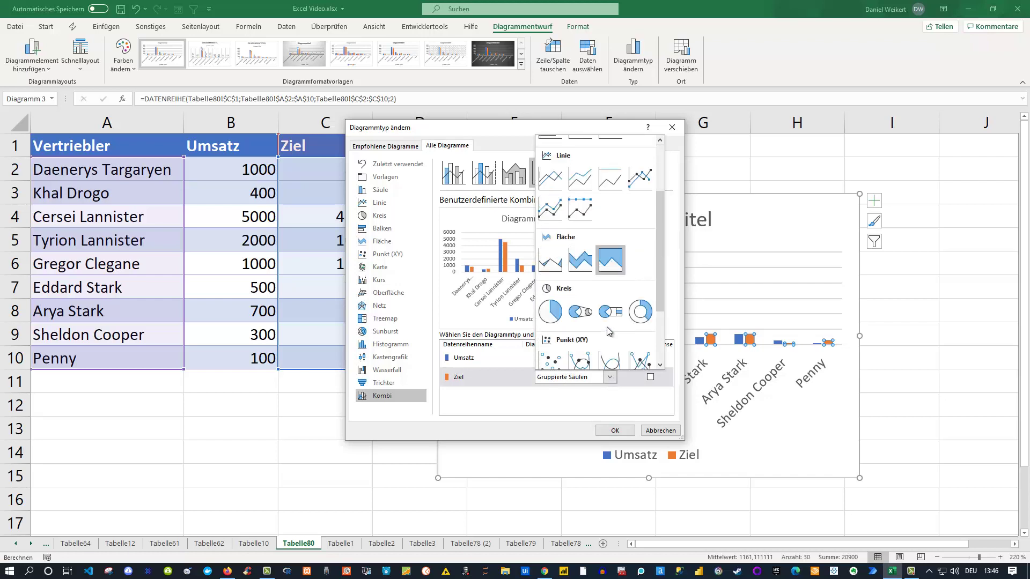
{"action": "scroll", "coordinate": [606, 327], "scroll_direction": "down", "scroll_amount": 2}
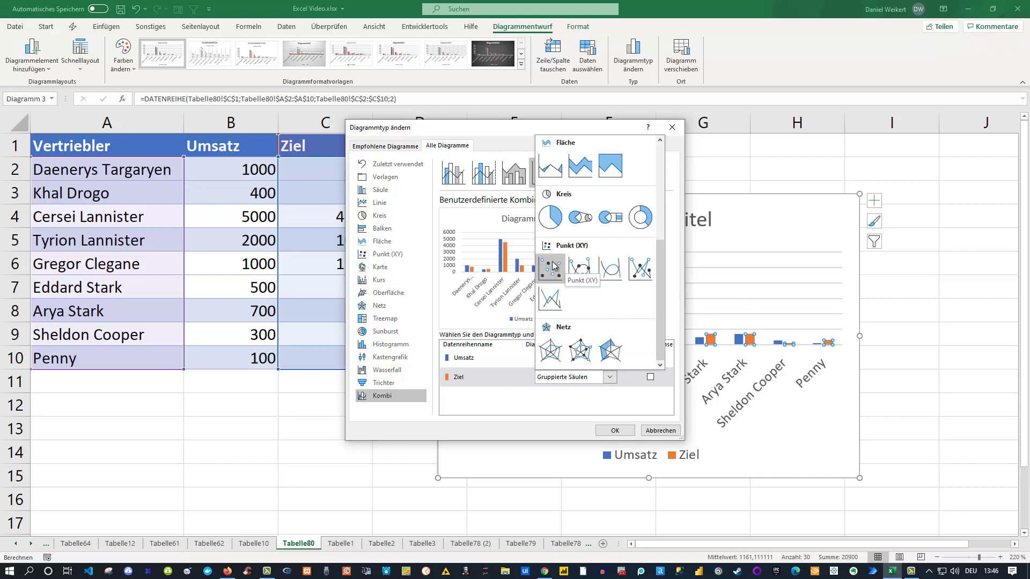
{"action": "left_click", "coordinate": [558, 269]}
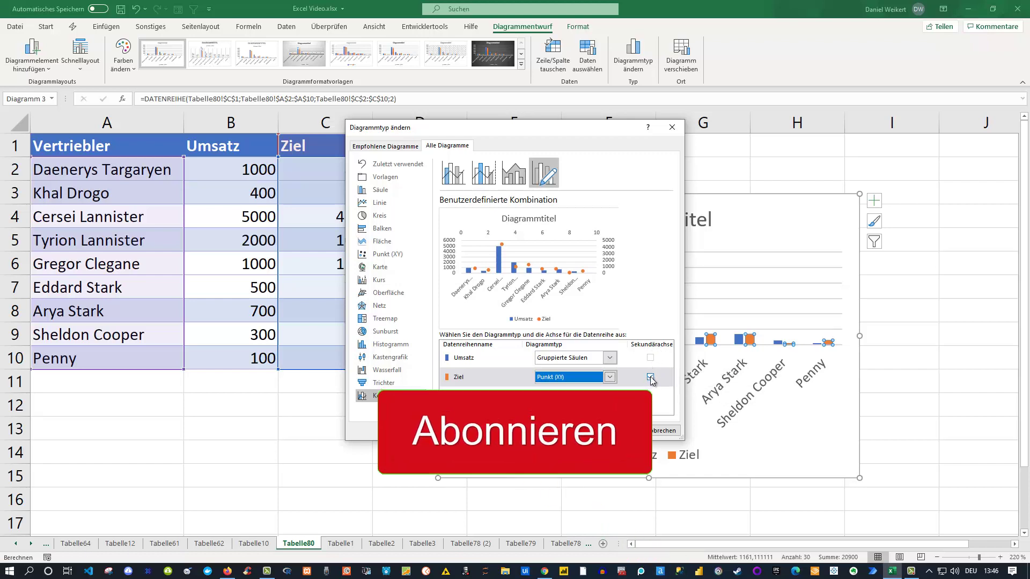
{"action": "left_click", "coordinate": [651, 377]}
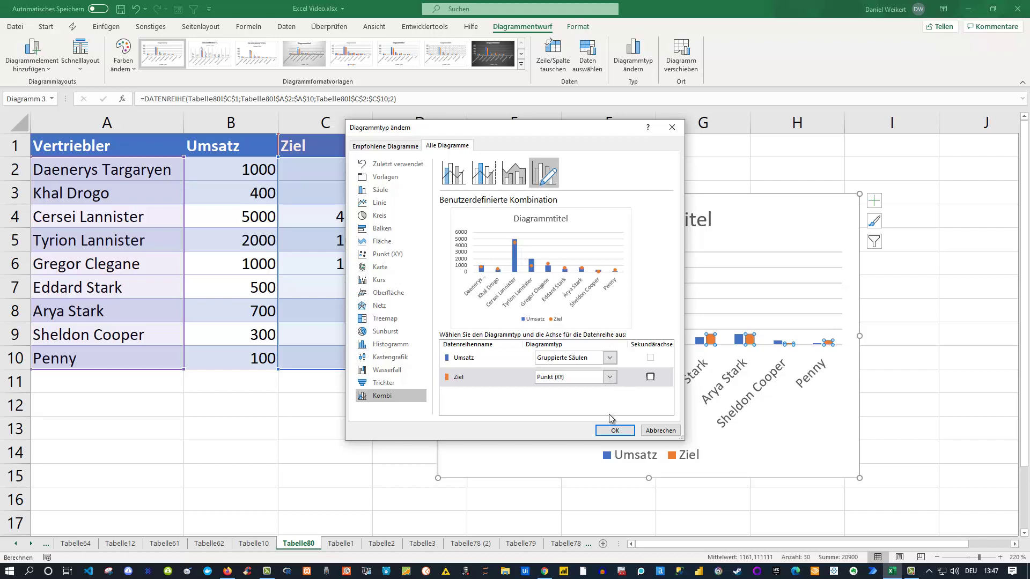
{"action": "left_click", "coordinate": [614, 430]}
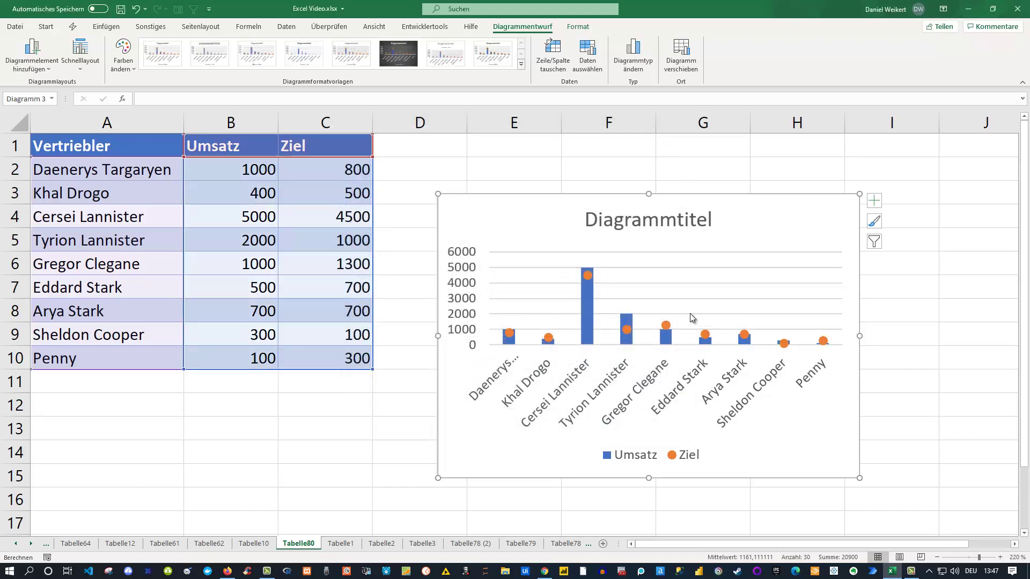
Open the Datenreihen formatieren pane for the orange Ziel points.
{"action": "left_click", "coordinate": [666, 326]}
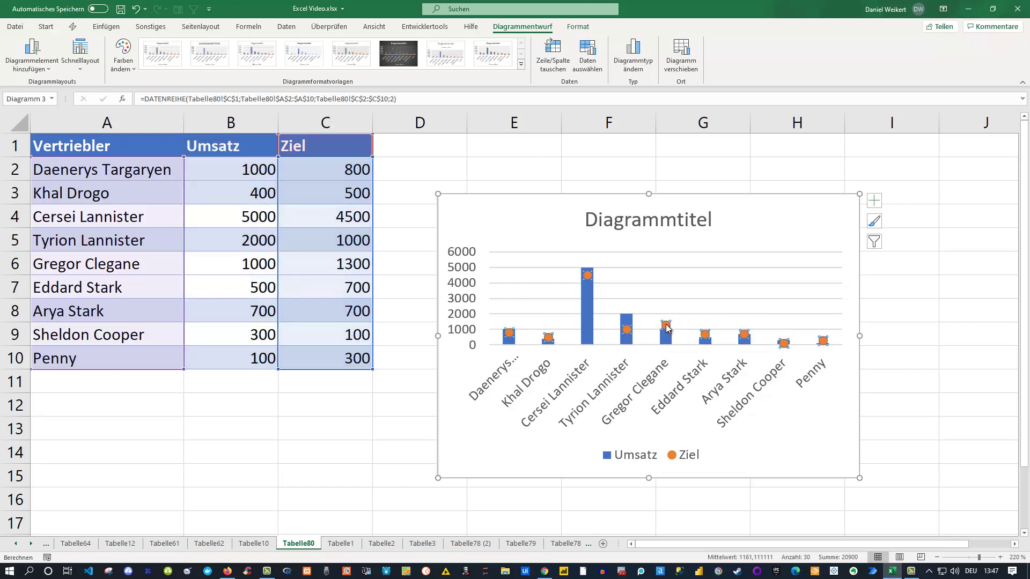
{"action": "right_click", "coordinate": [666, 328]}
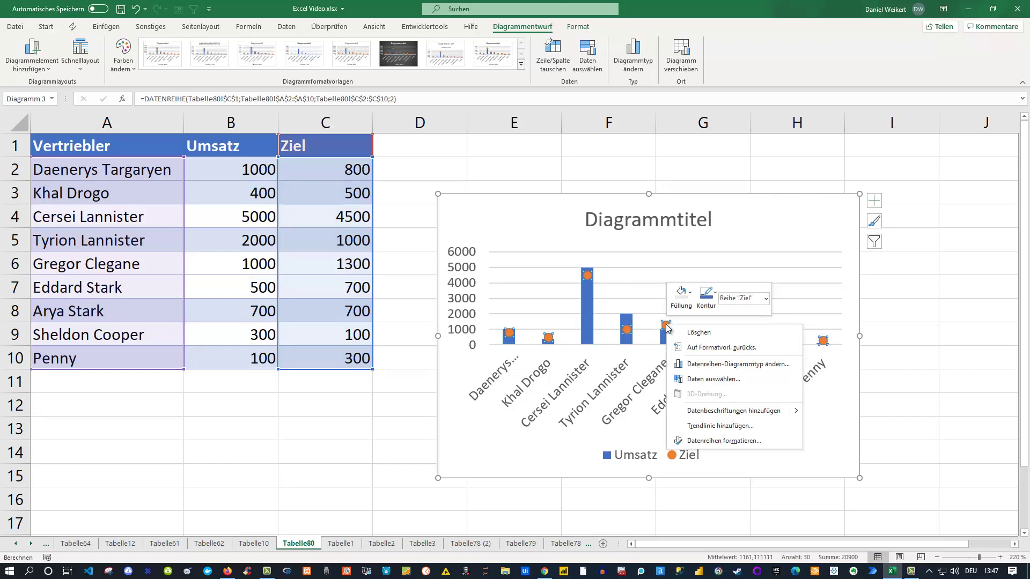
{"action": "left_click", "coordinate": [720, 440]}
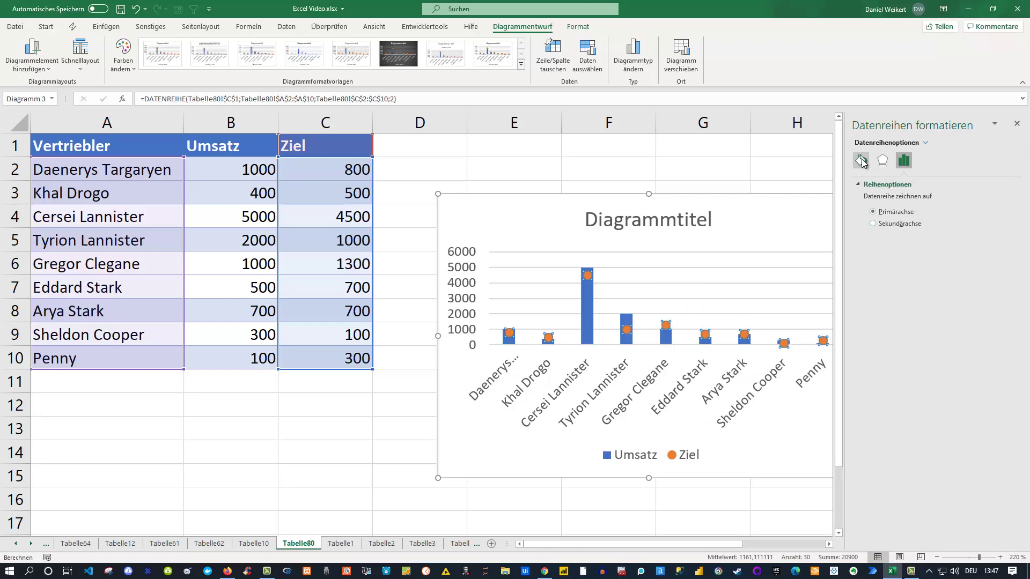
Give the Ziel markers a solid black Einfarbige Füllung and a Keine Linie border.
{"action": "left_click", "coordinate": [883, 160]}
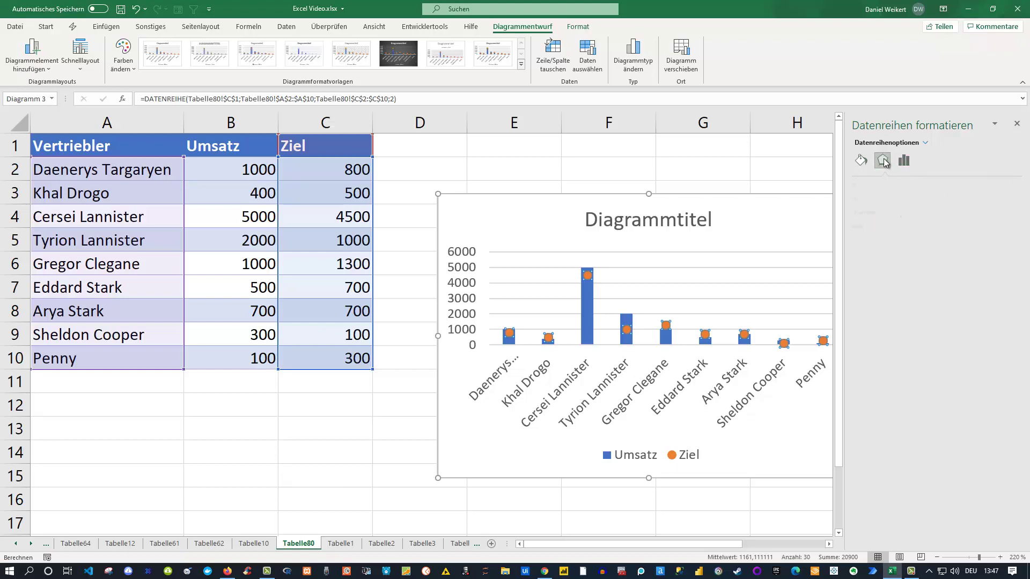
{"action": "left_click", "coordinate": [862, 159]}
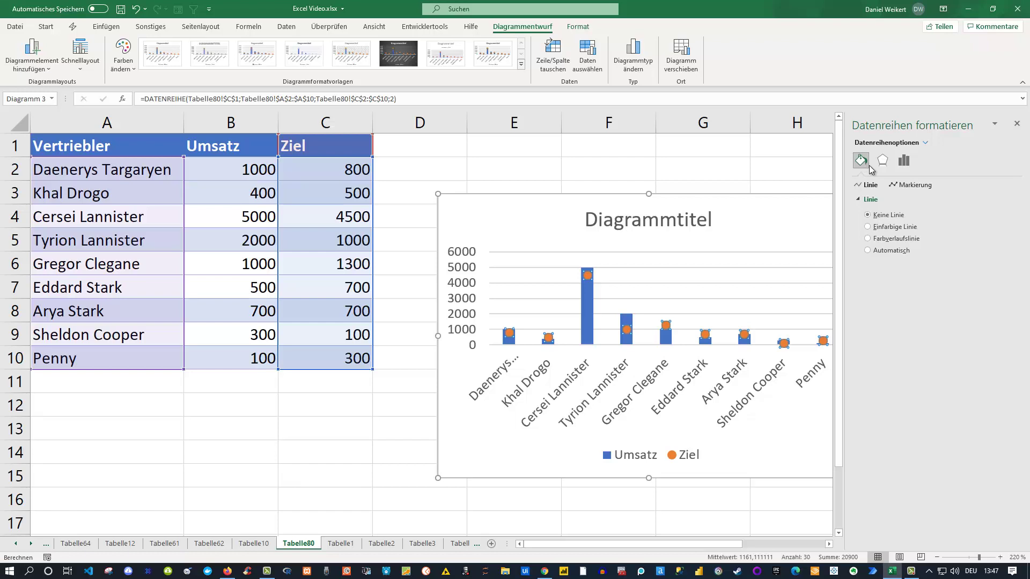
{"action": "left_click", "coordinate": [905, 185]}
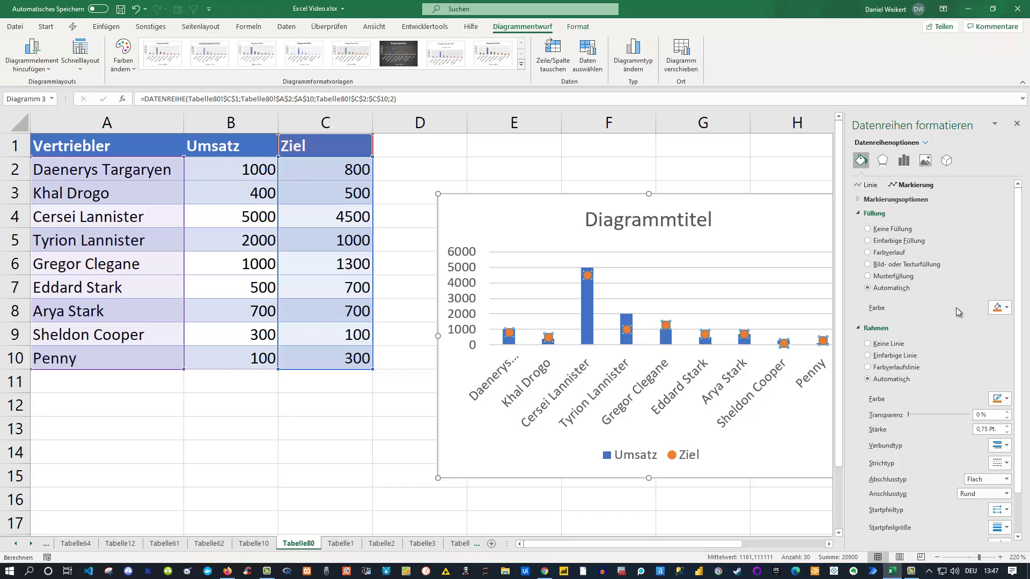
{"action": "left_click", "coordinate": [1007, 310]}
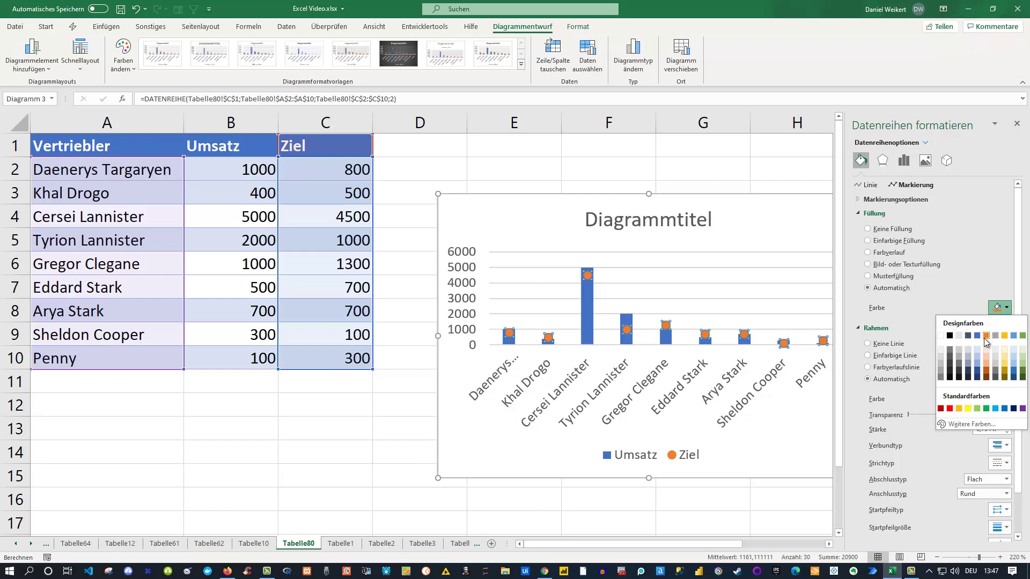
{"action": "left_click", "coordinate": [948, 336]}
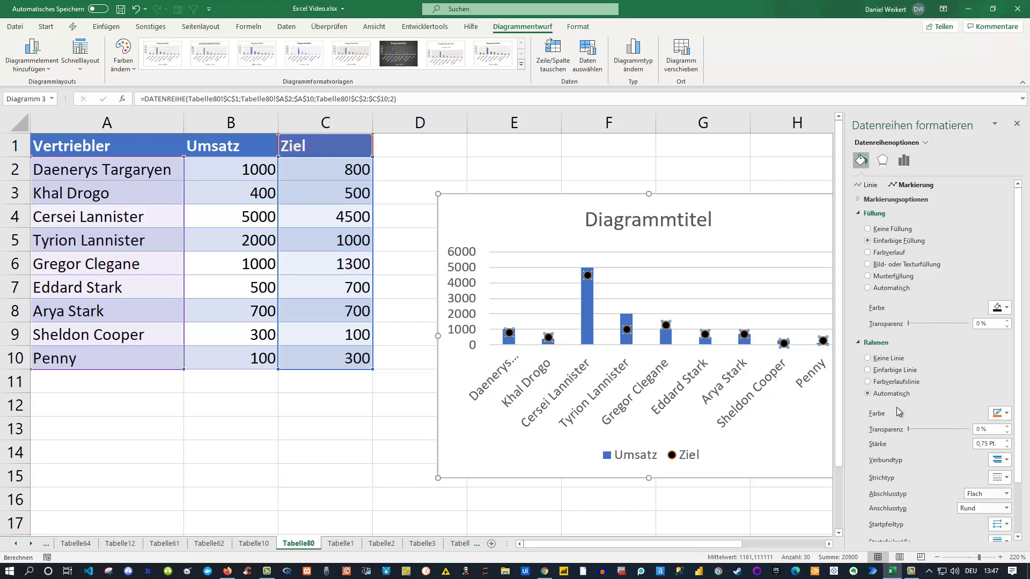
{"action": "left_click", "coordinate": [875, 359]}
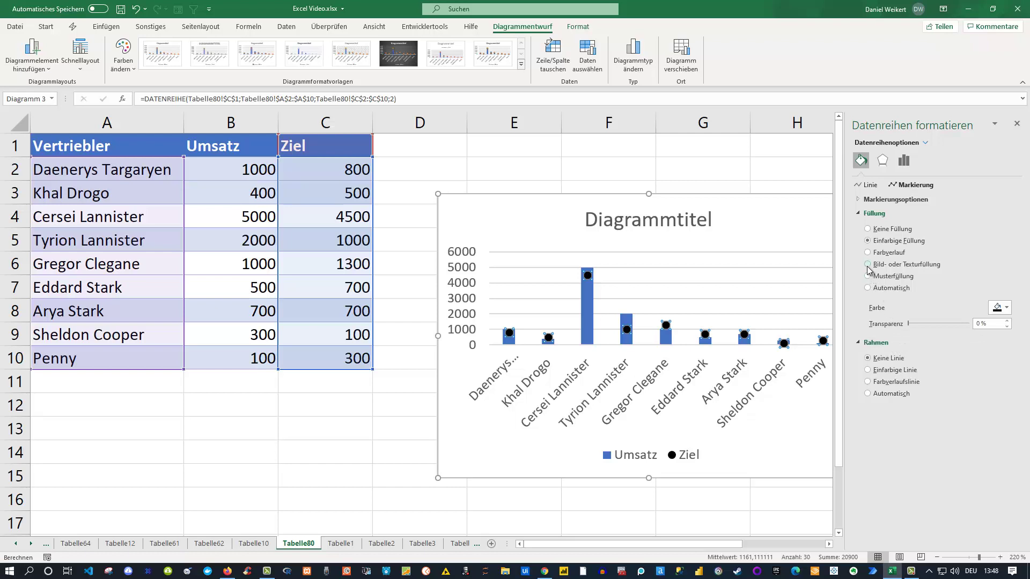
Set the Ziel markers to the built-in horizontal dash shape at size 8.
{"action": "left_click", "coordinate": [858, 200]}
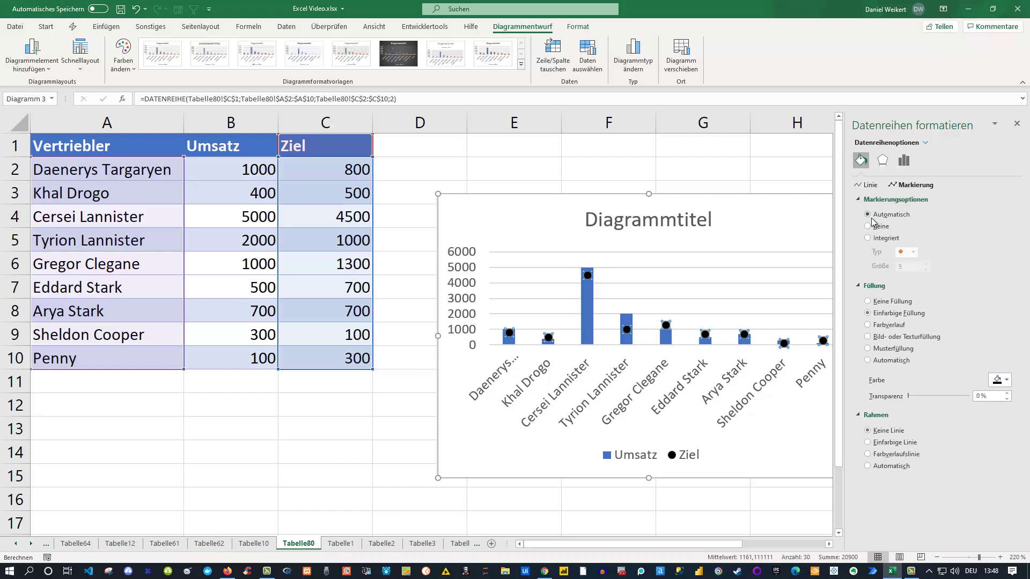
{"action": "left_click", "coordinate": [868, 238]}
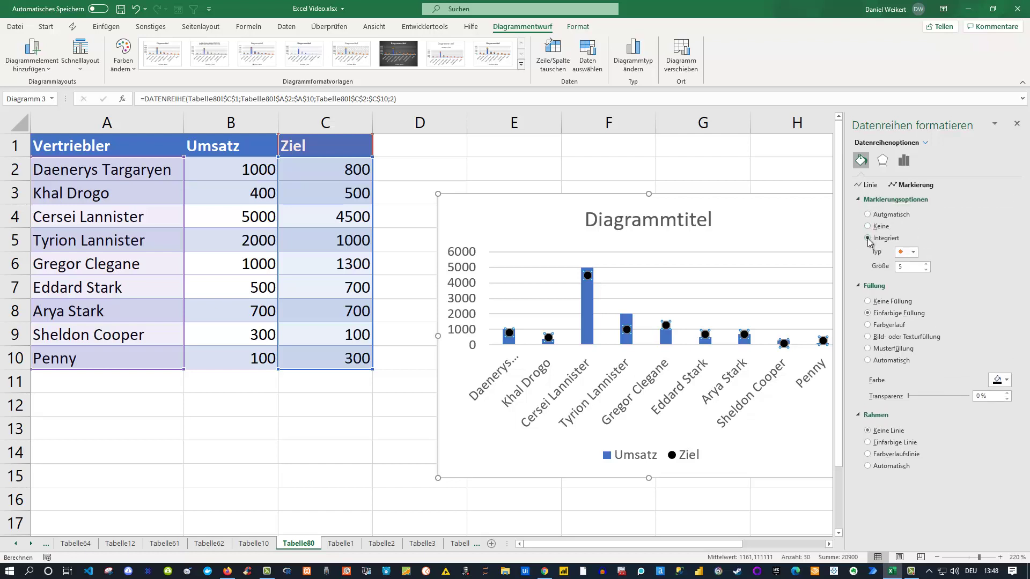
{"action": "left_click", "coordinate": [913, 253]}
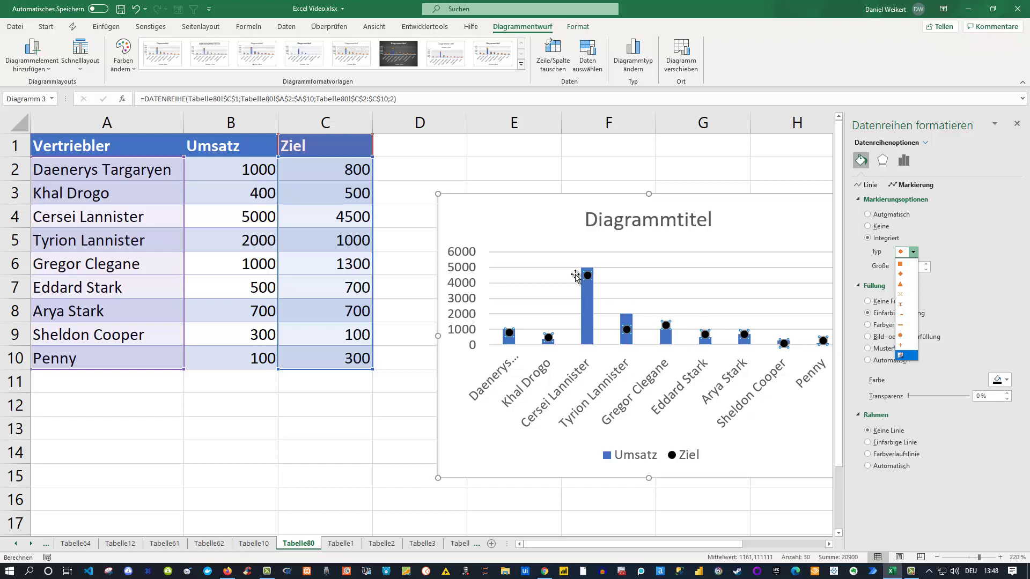
{"action": "left_click", "coordinate": [902, 325]}
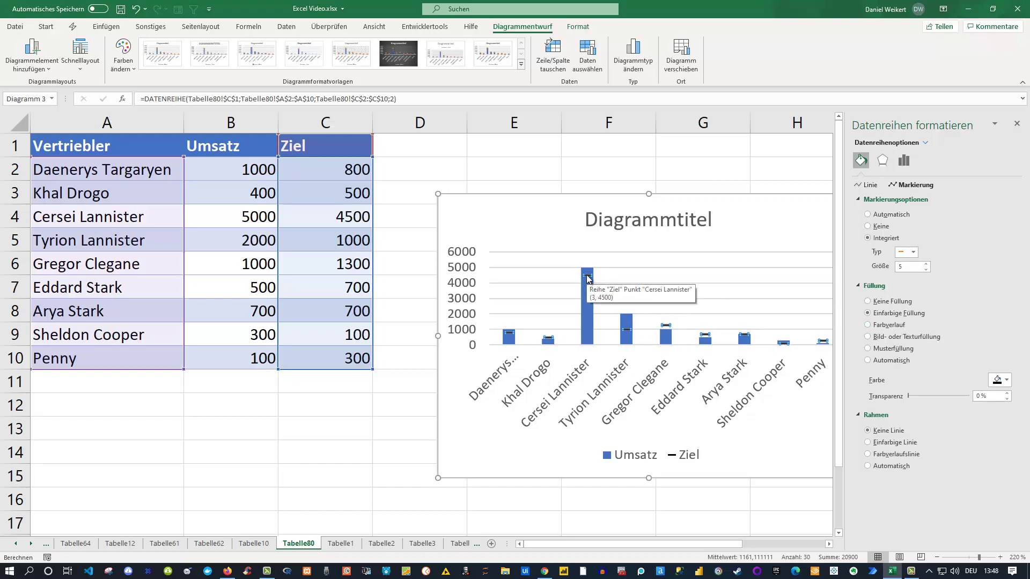
{"action": "left_click", "coordinate": [926, 264]}
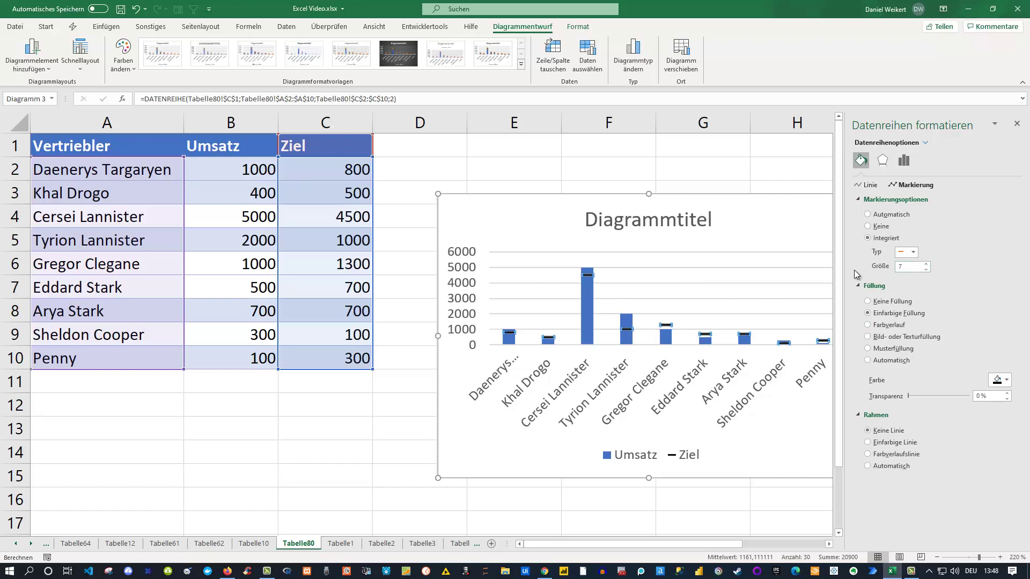
{"action": "left_click", "coordinate": [926, 264]}
{"action": "left_click", "coordinate": [747, 500]}
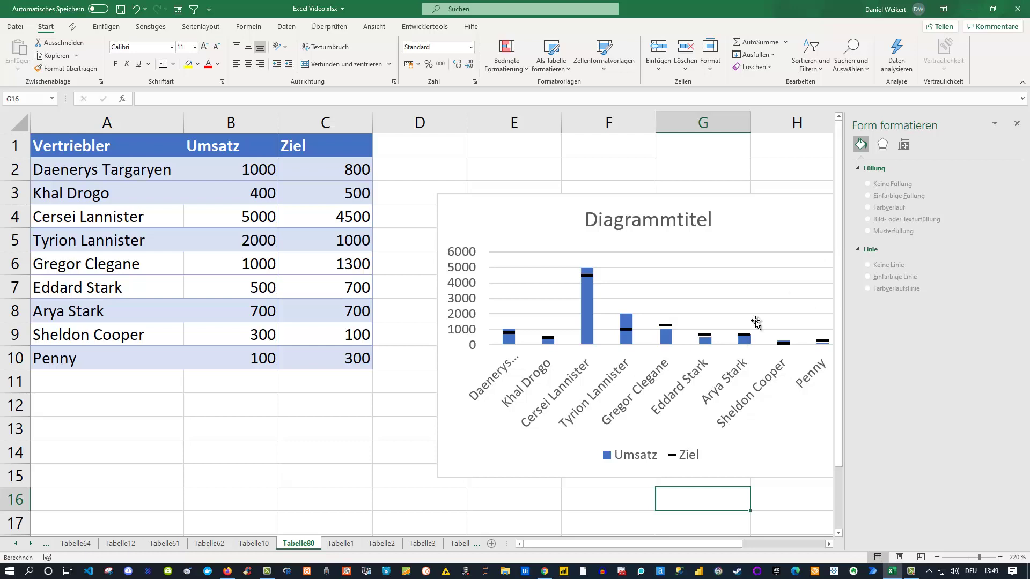
Move the chart up and left, next to the sales table.
{"action": "left_click", "coordinate": [730, 200]}
{"action": "left_click_drag", "start_coordinate": [731, 200], "coordinate": [688, 161]}
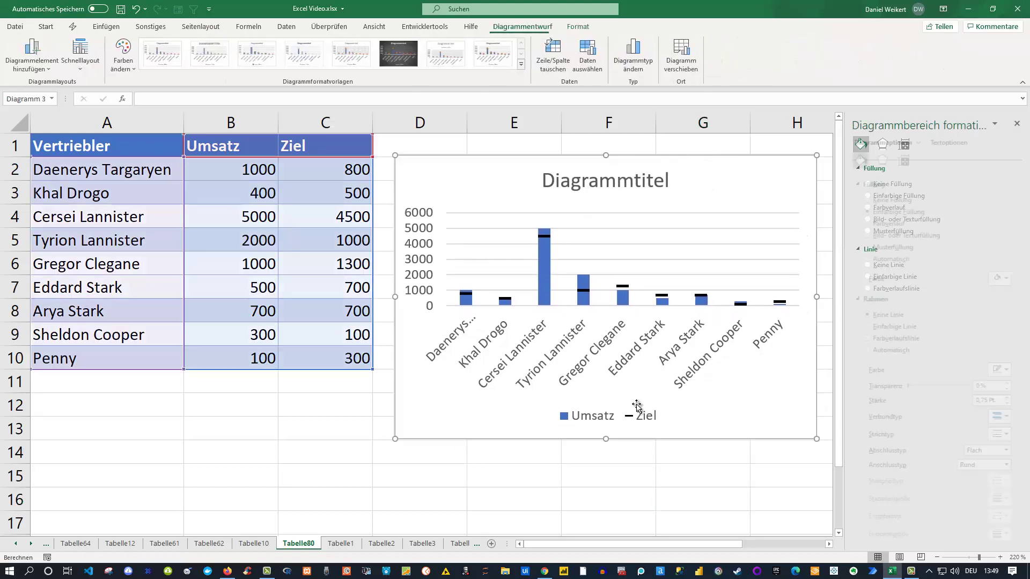
{"action": "left_click", "coordinate": [697, 499]}
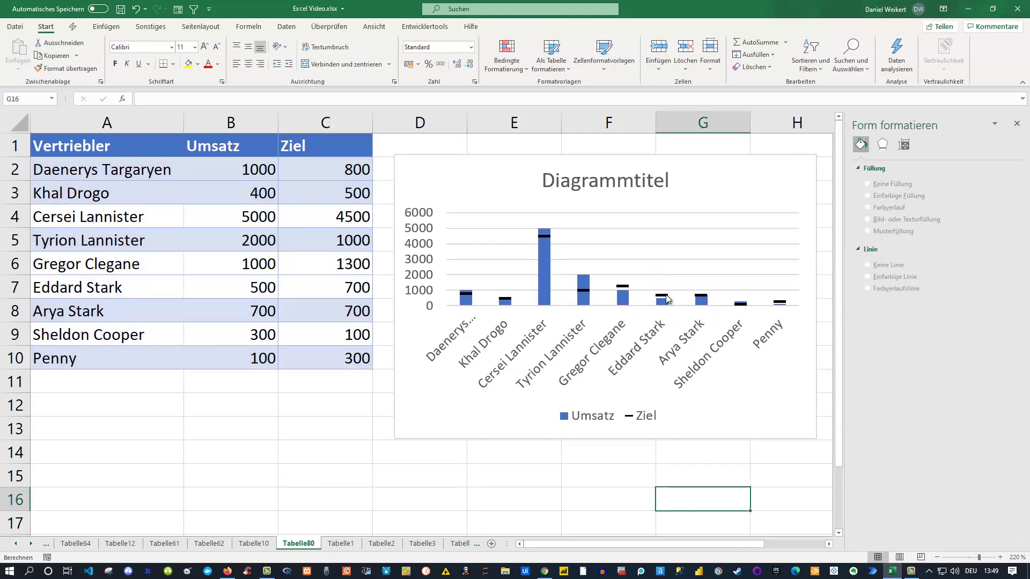
Make the chart slightly narrower from its right edge.
{"action": "left_click", "coordinate": [666, 296]}
{"action": "left_click", "coordinate": [651, 491]}
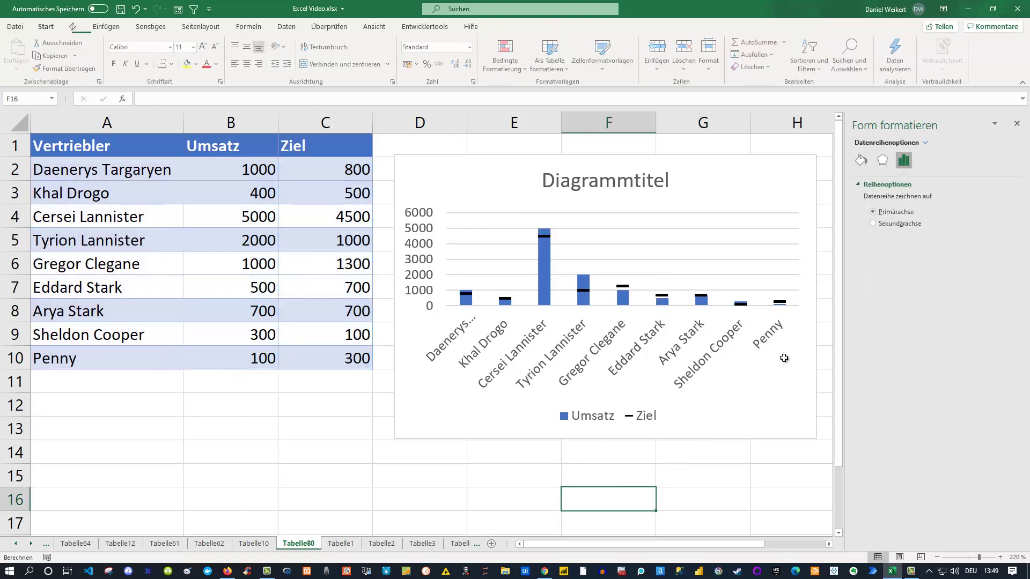
{"action": "left_click", "coordinate": [816, 296]}
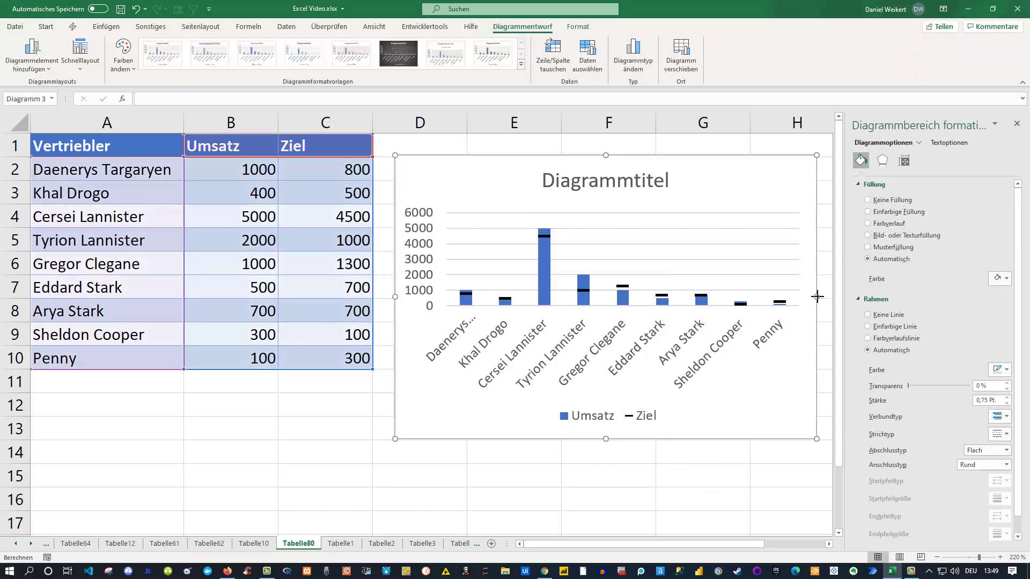
{"action": "left_click_drag", "start_coordinate": [816, 297], "coordinate": [807, 297]}
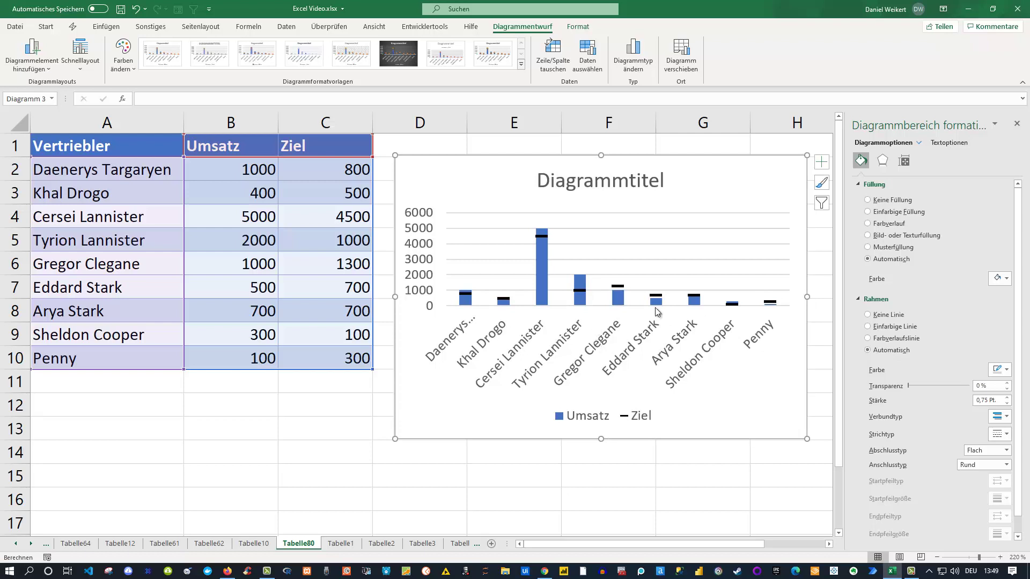